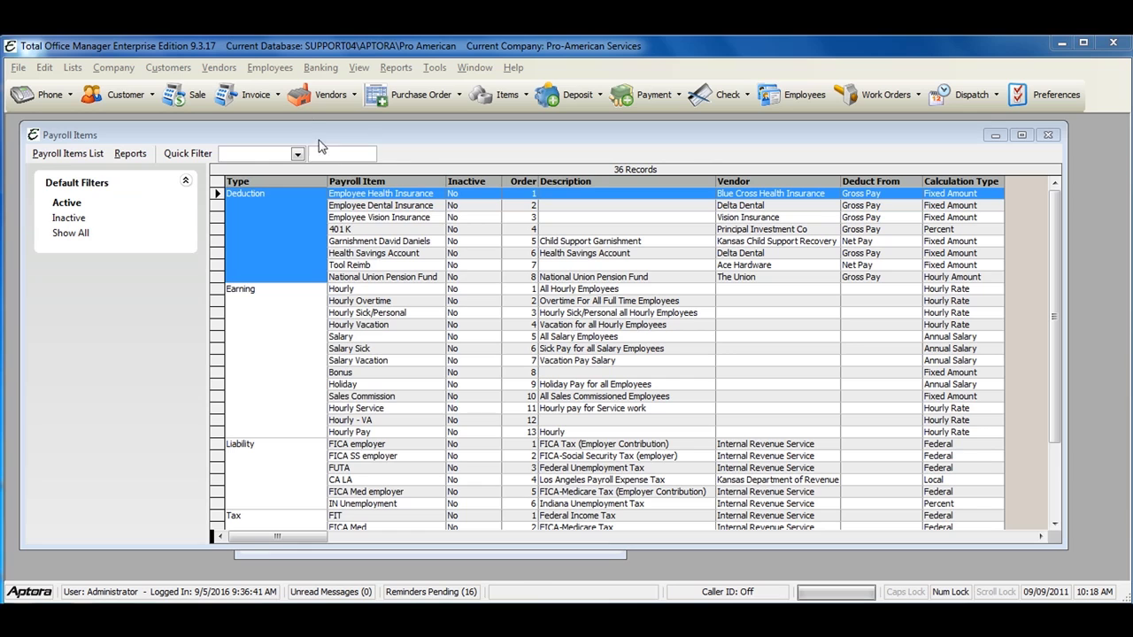
Open the Payroll Items List under Employees > Lists and right-click a payroll item row.
left_click(269, 68)
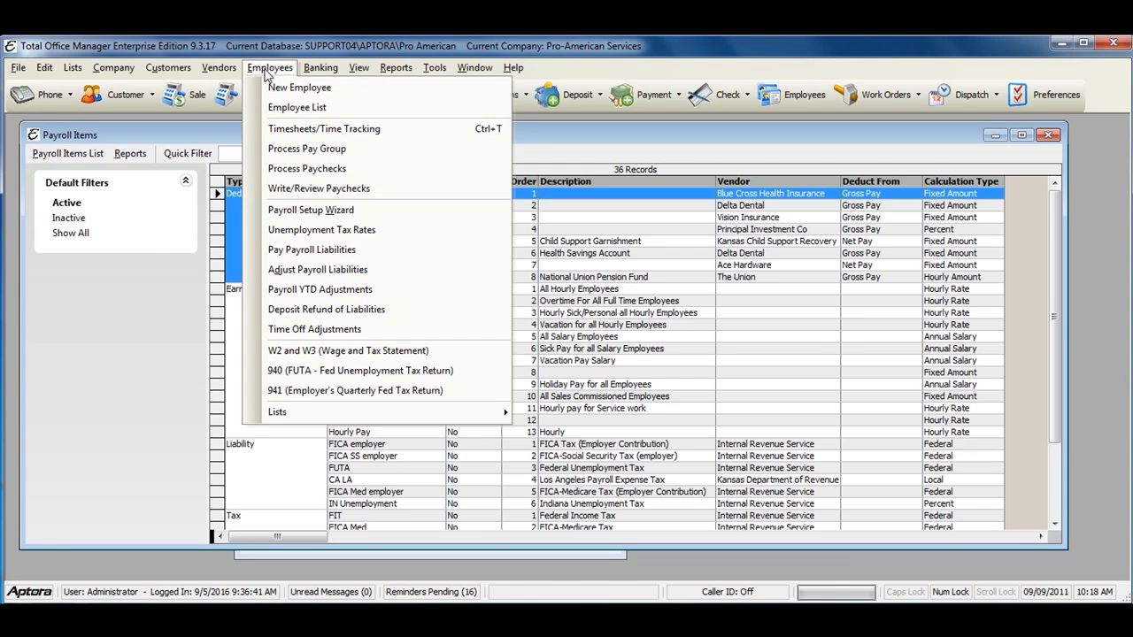
mouse_move(346, 412)
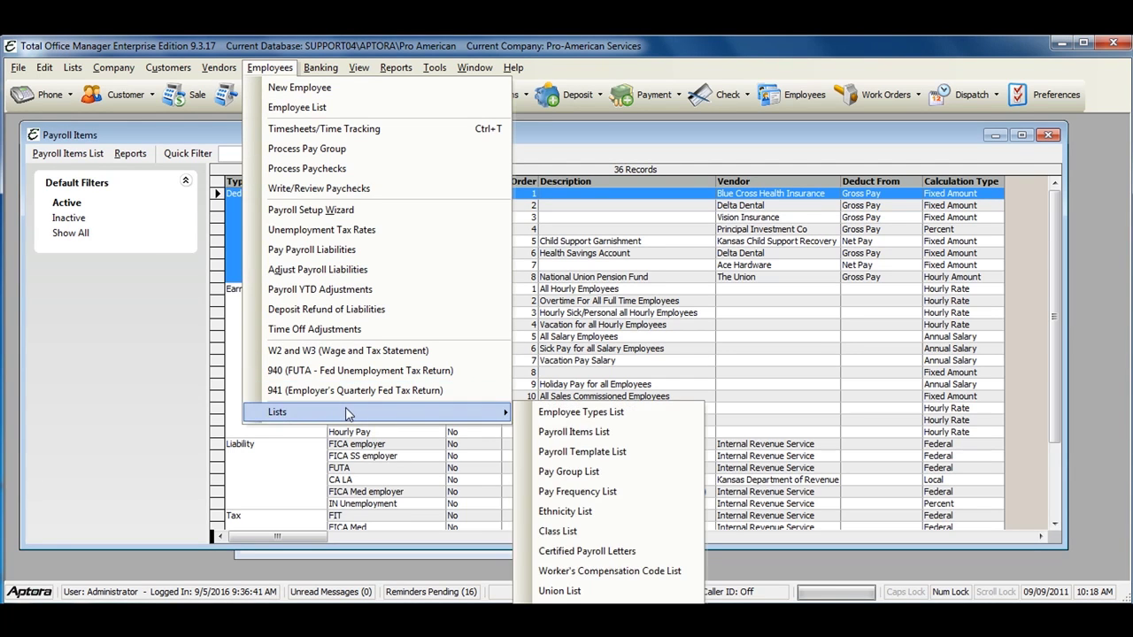
left_click(589, 433)
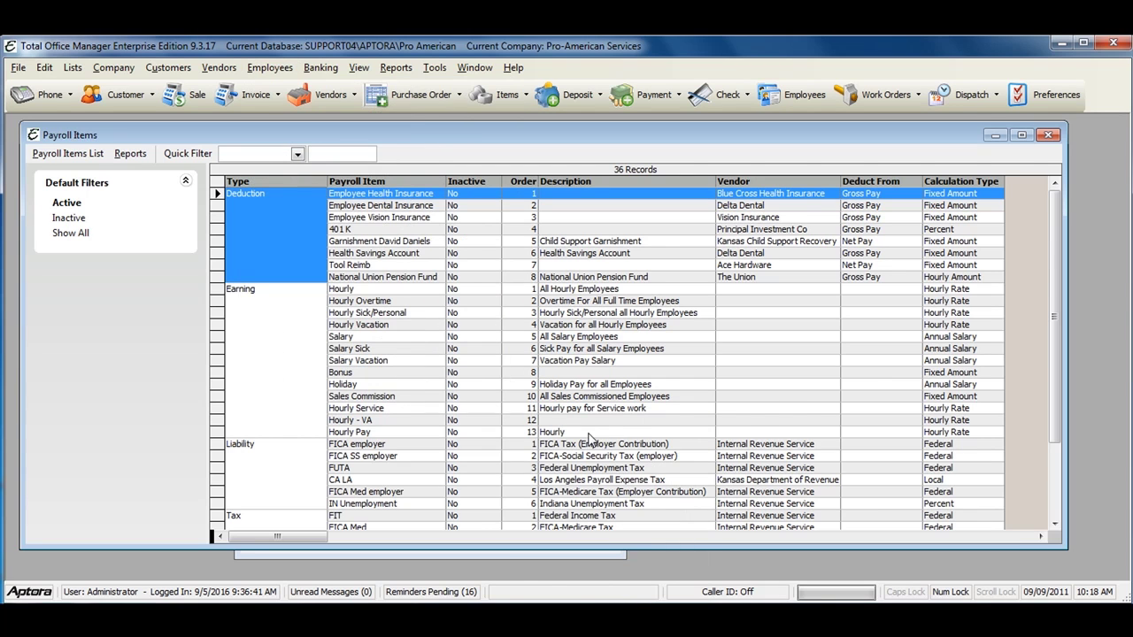
right_click(380, 234)
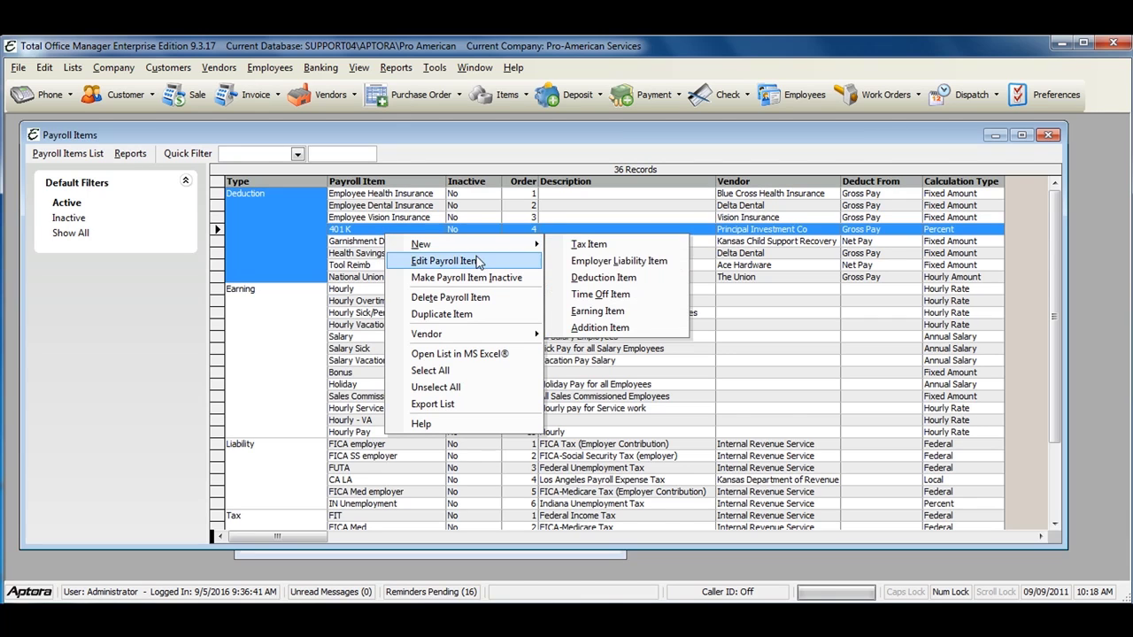
Start a new Deduction Item and look over its calculation types without choosing one.
mouse_move(516, 244)
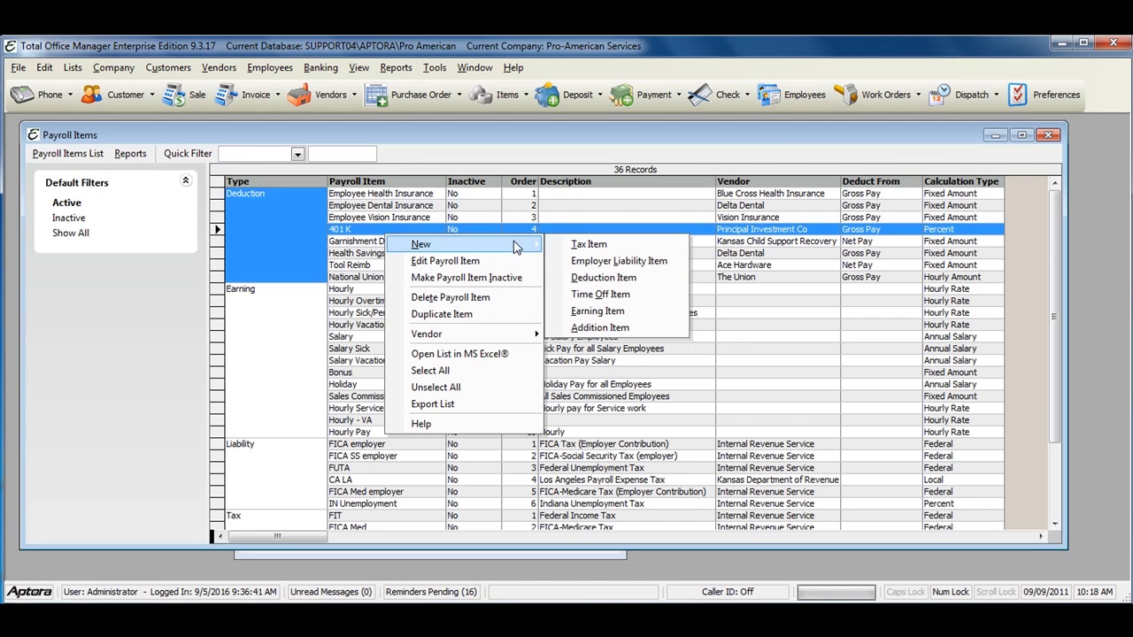
left_click(610, 282)
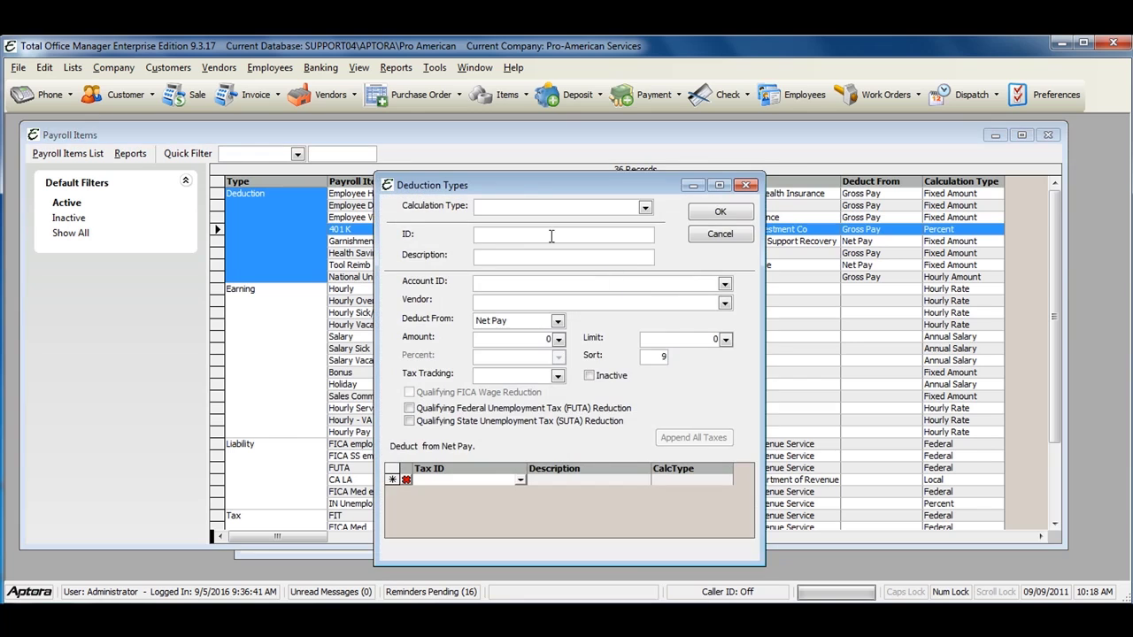
left_click_drag(520, 188, 632, 144)
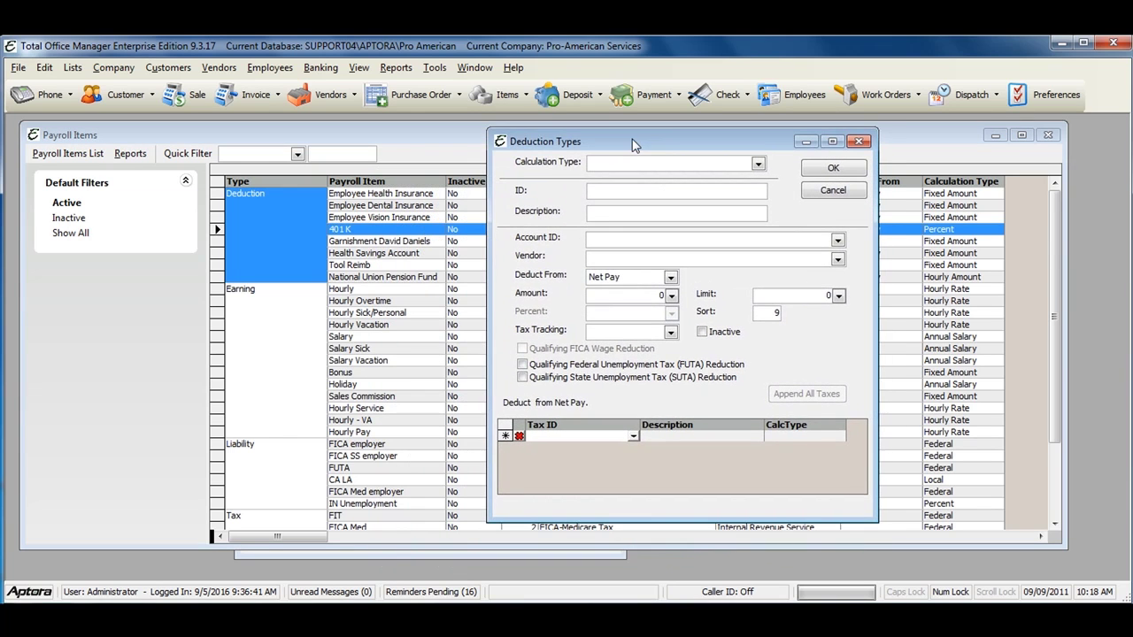
left_click(758, 166)
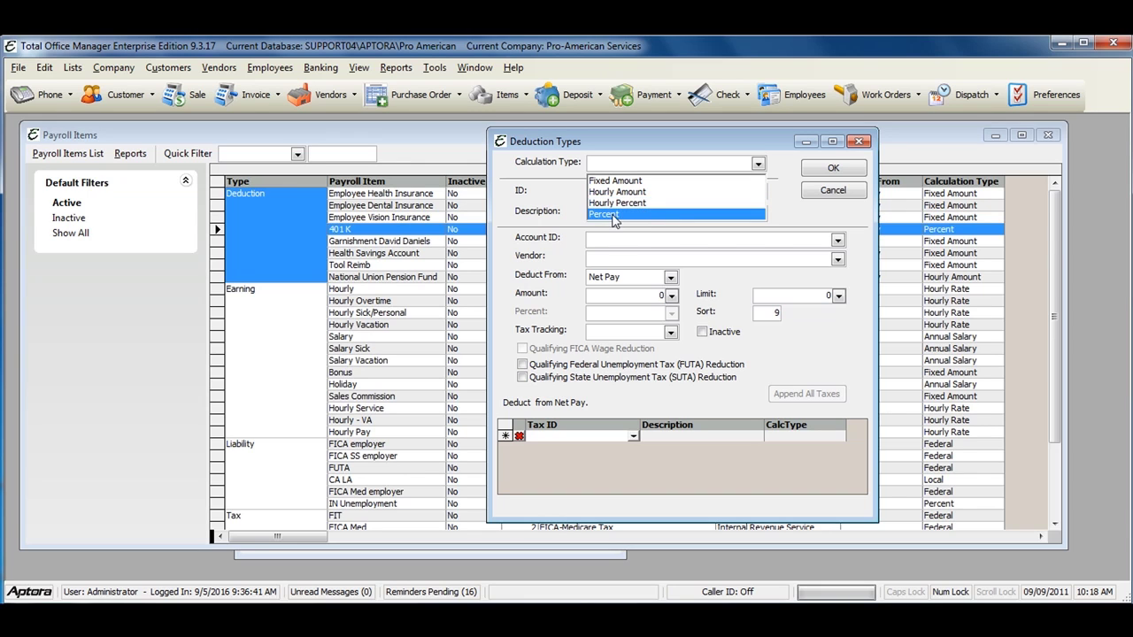
left_click(798, 212)
left_click_drag(719, 141, 631, 143)
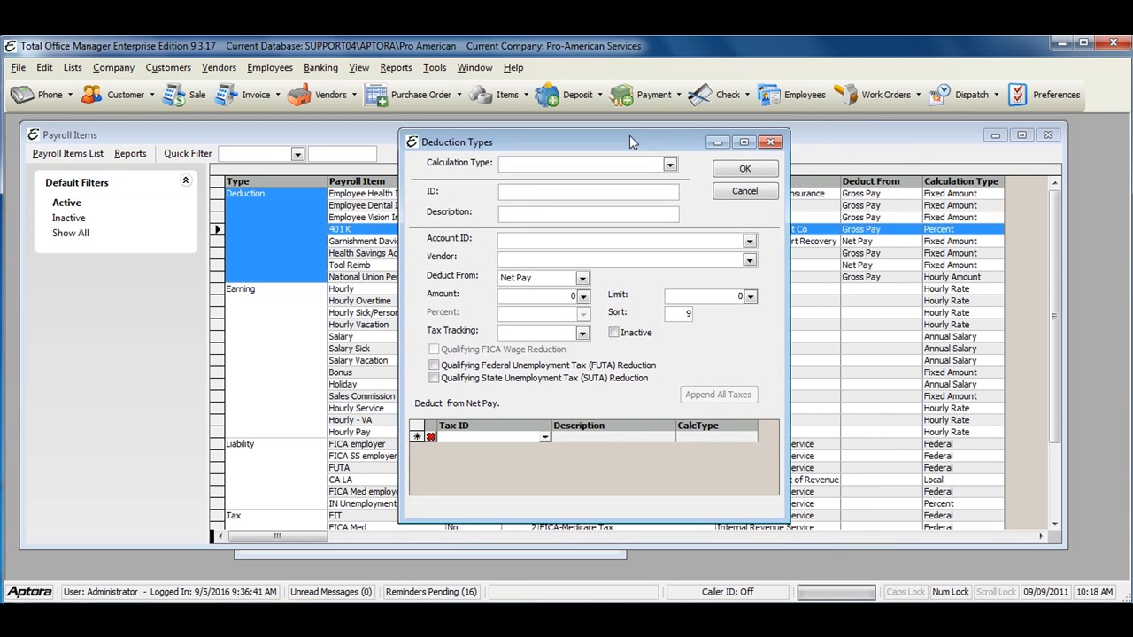
Enter ID 'Health Insurance' and description 'Benefits' for the new deduction.
left_click(543, 190)
type("Health I")
type("nsurance")
type("Benefits")
Browse the Account ID choices leaving the account blank, then list the available vendors.
left_click(750, 243)
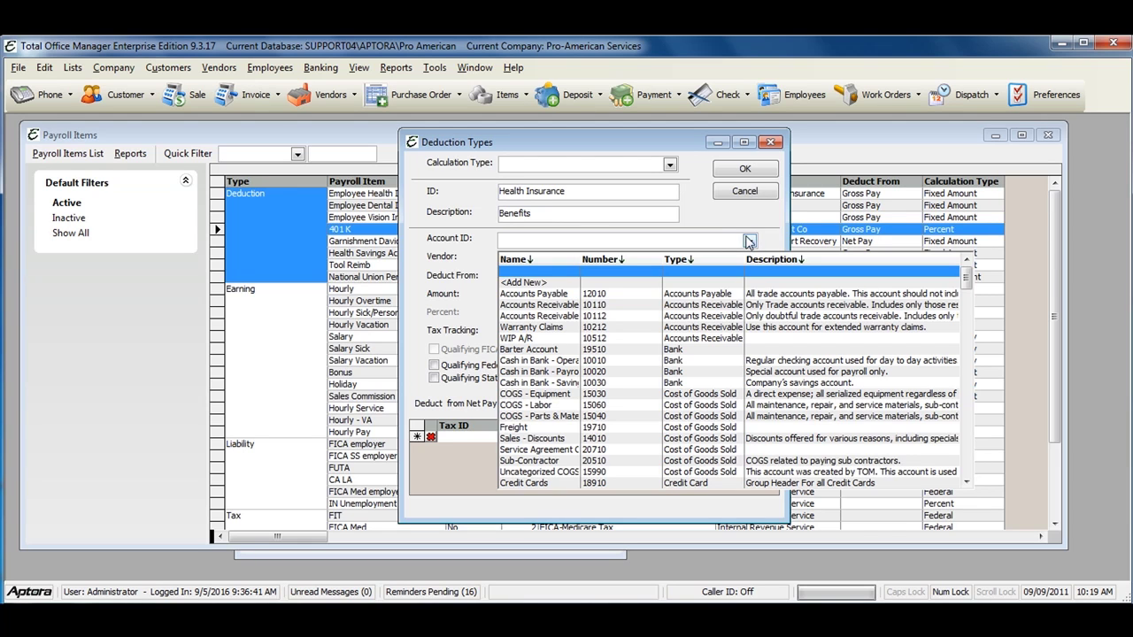
scroll(708, 393, "down", 2)
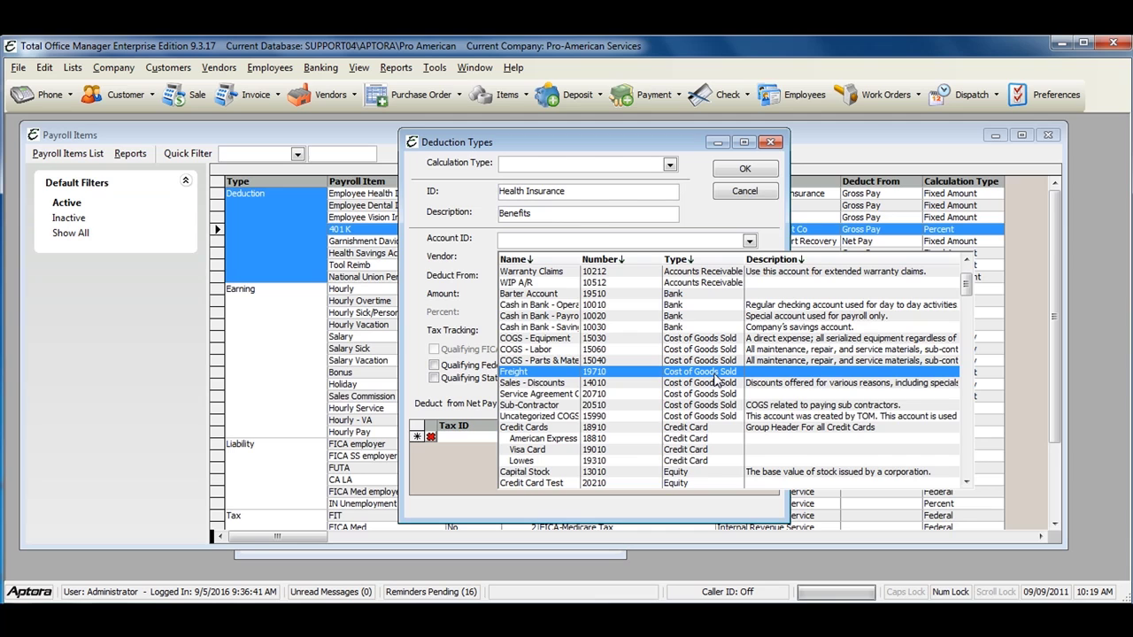
scroll(715, 378, "down", 2)
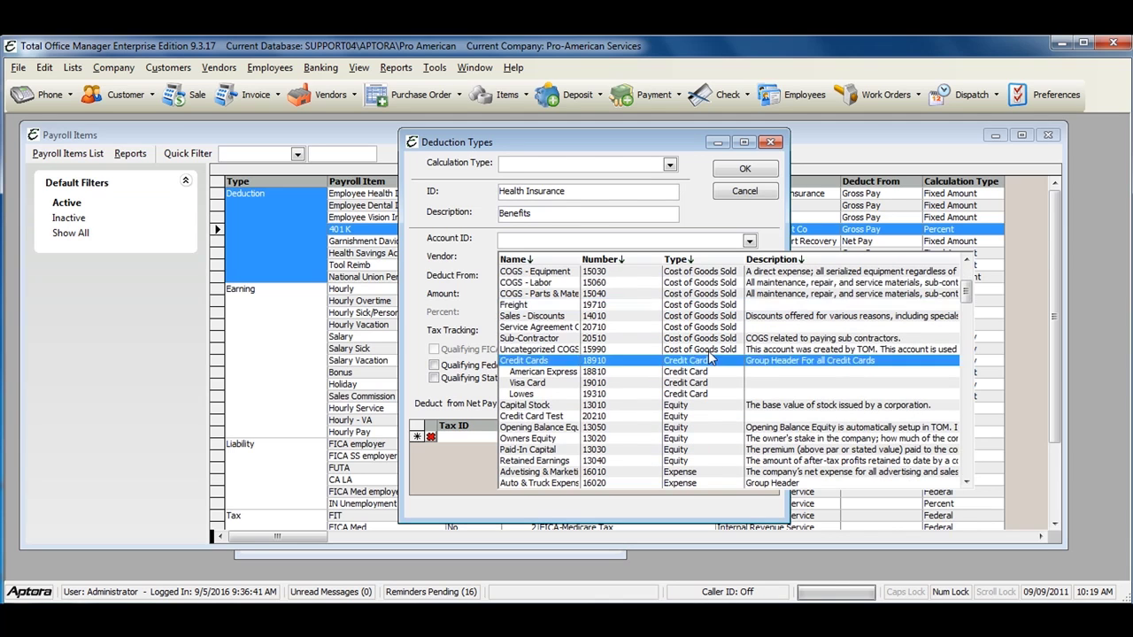
left_click(745, 213)
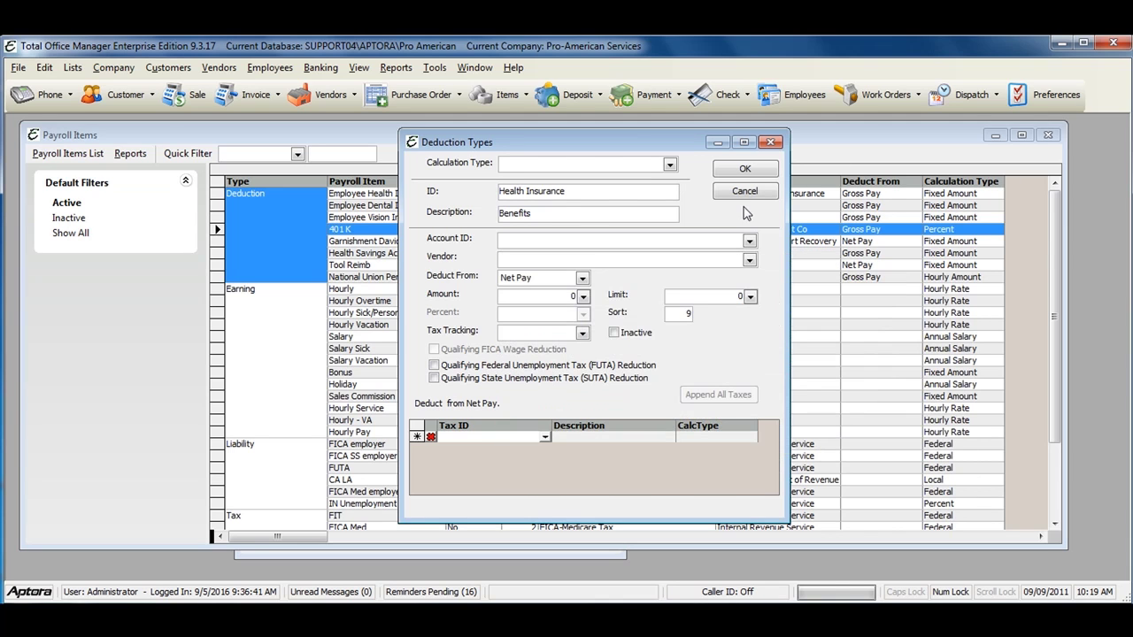
left_click(748, 260)
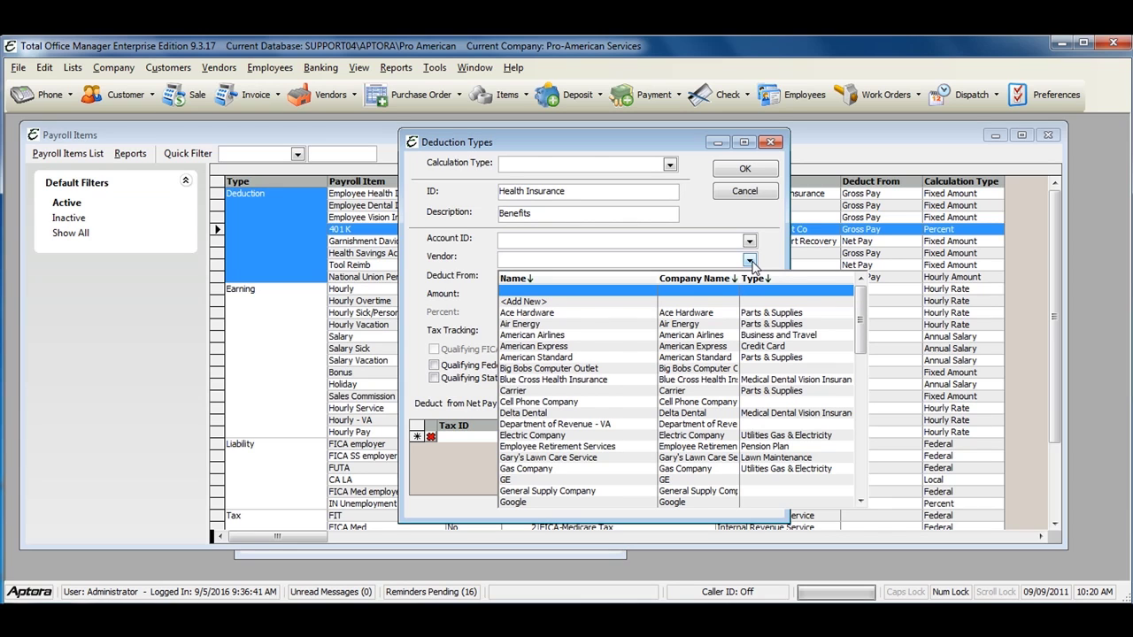
Leave Vendor blank, switch Deduct From to Gross Pay and back to Net Pay, then list calculation types.
left_click(749, 260)
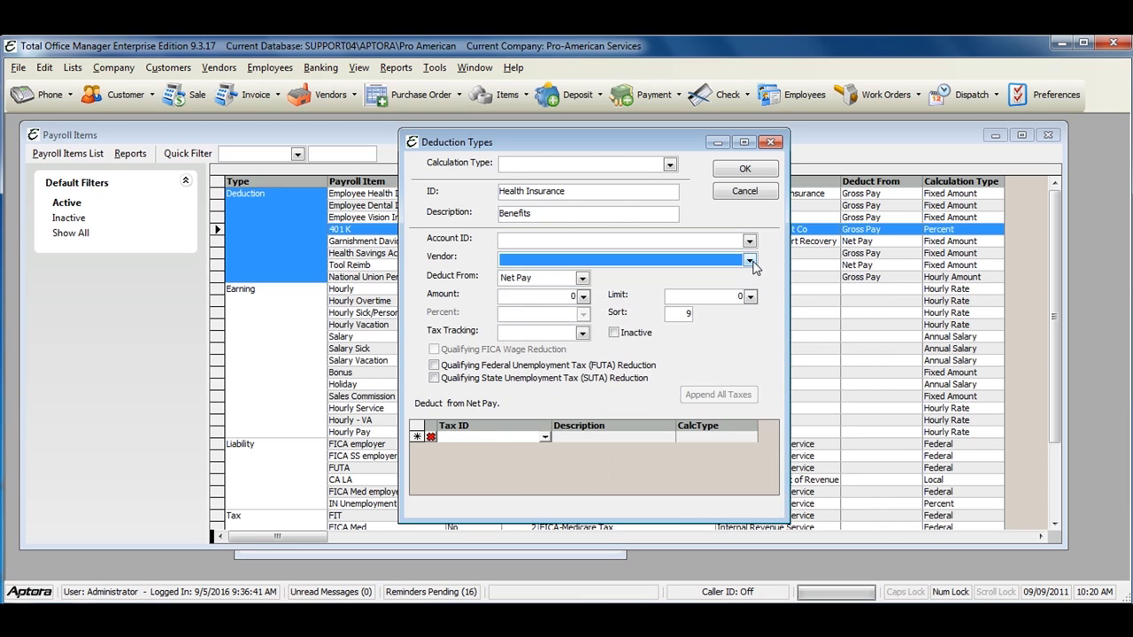
left_click(582, 278)
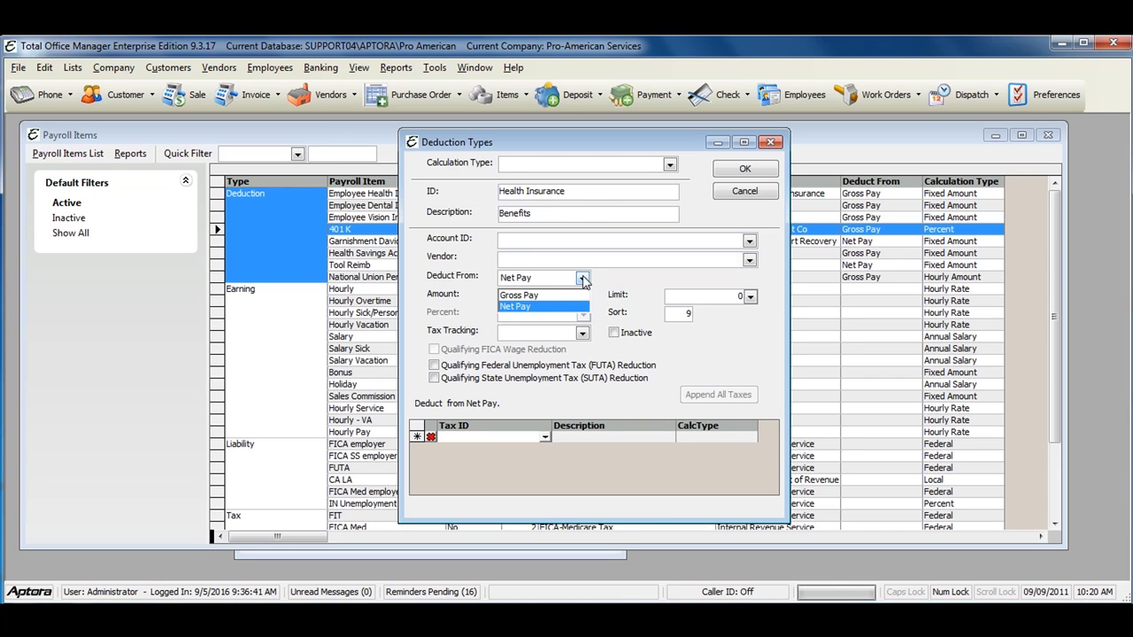
left_click(562, 298)
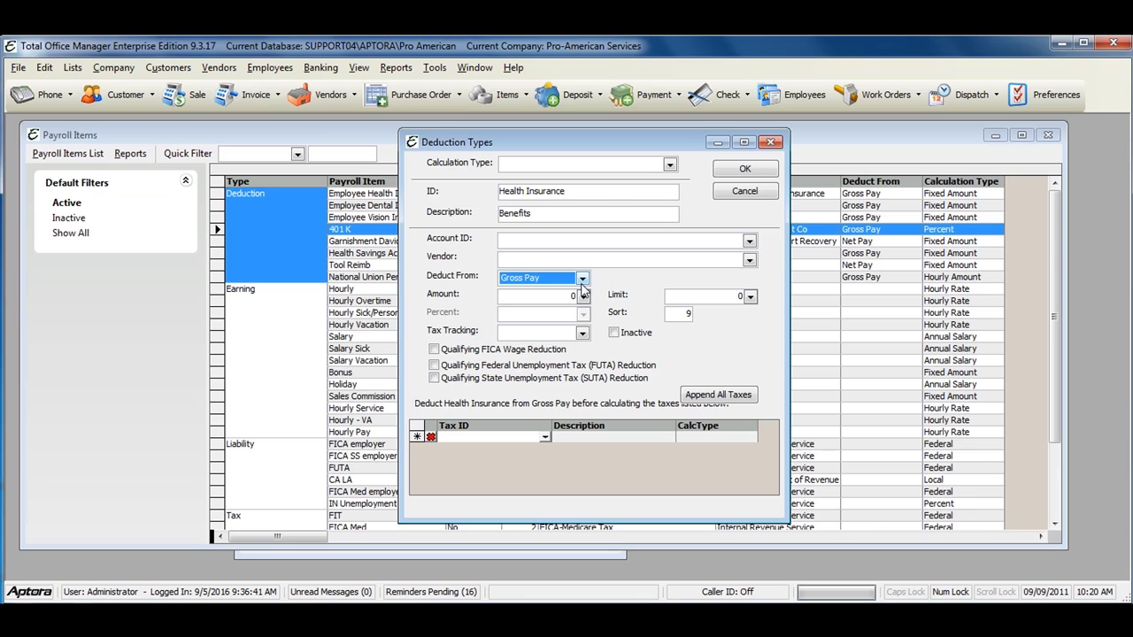
left_click(582, 278)
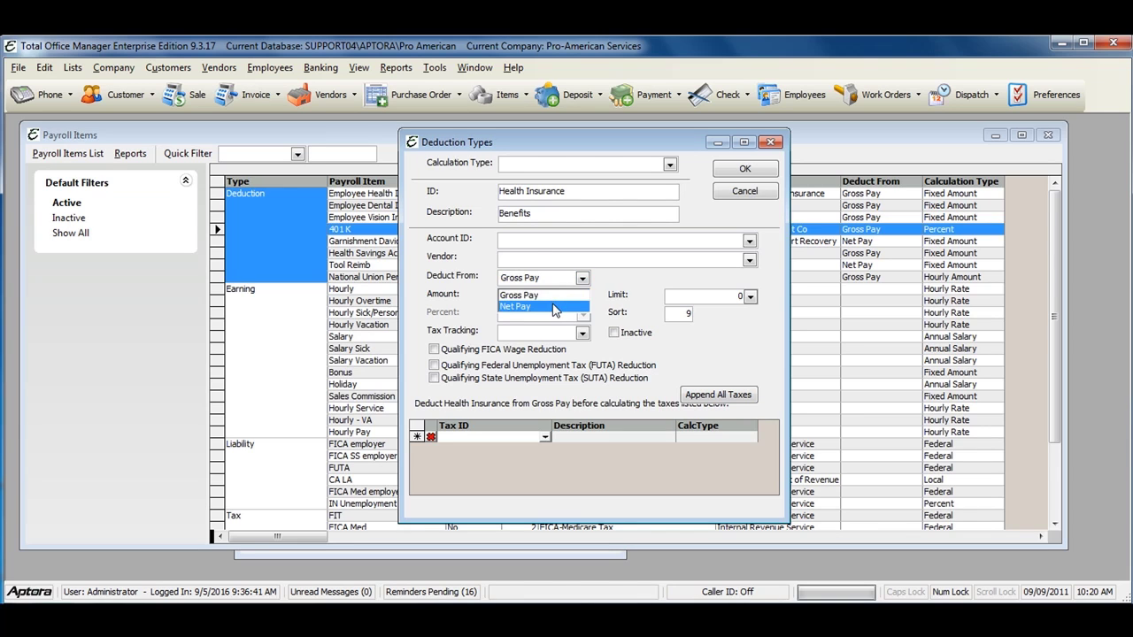
left_click(553, 303)
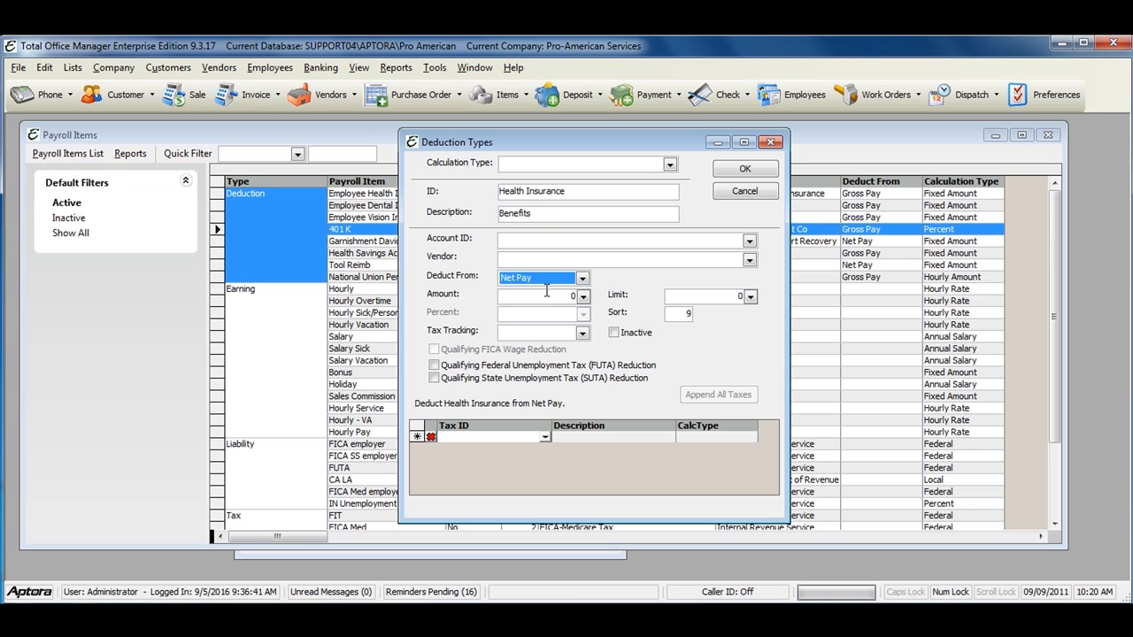
left_click(547, 295)
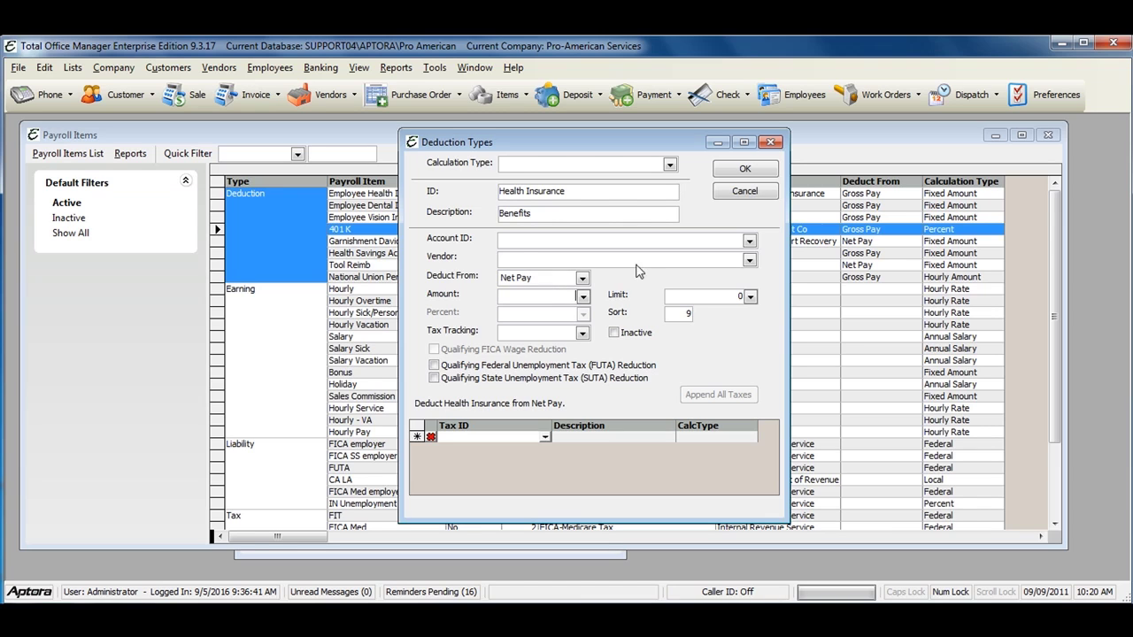
left_click(670, 165)
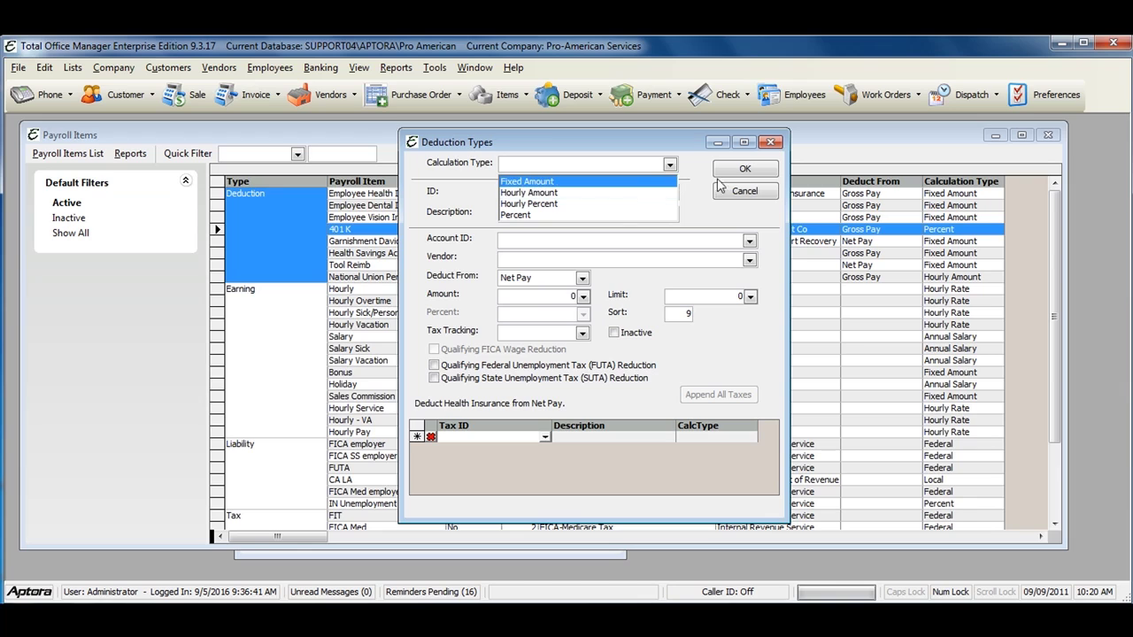
Enter 0 as the Amount, set Calculation Type to Hourly Percent, and select the Percent and Limit fields.
left_click(541, 293)
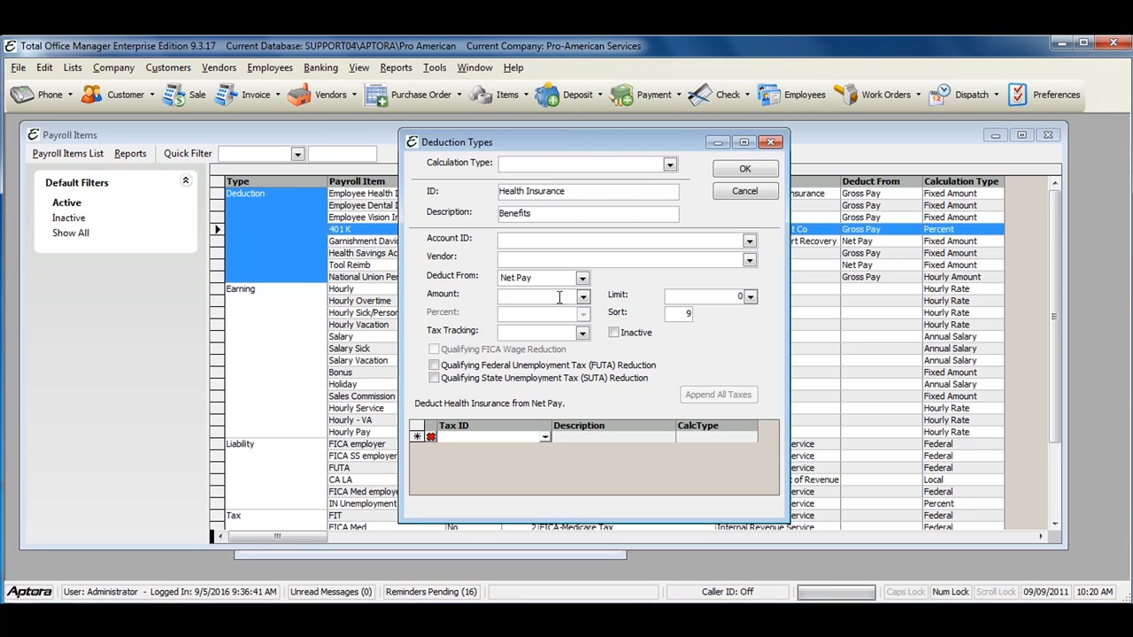
type("0")
left_click(670, 164)
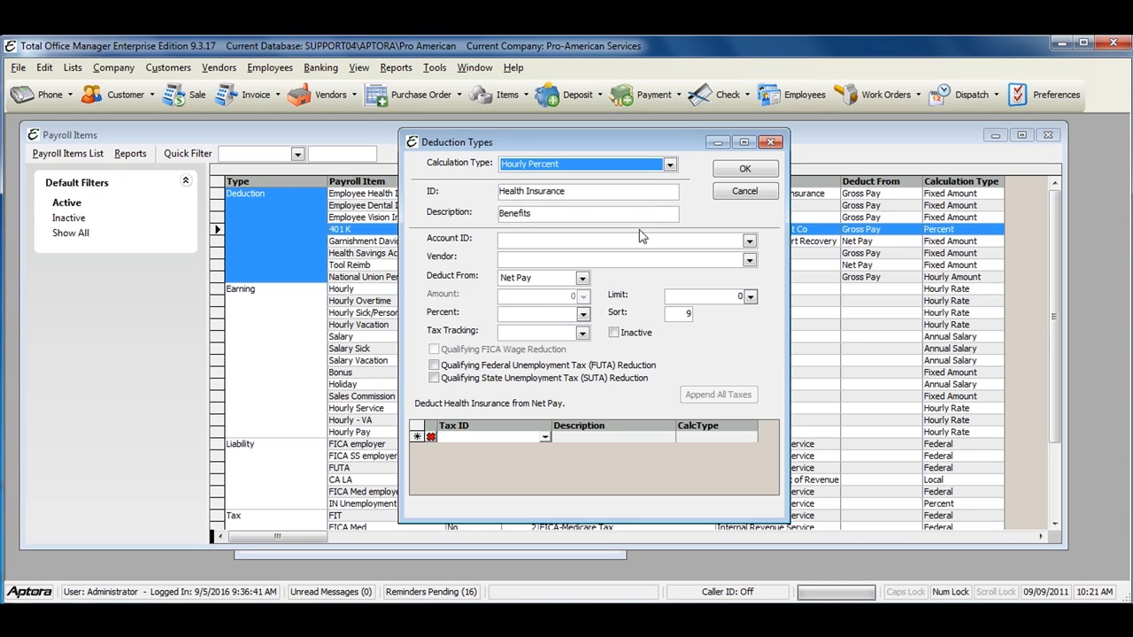
left_click(545, 311)
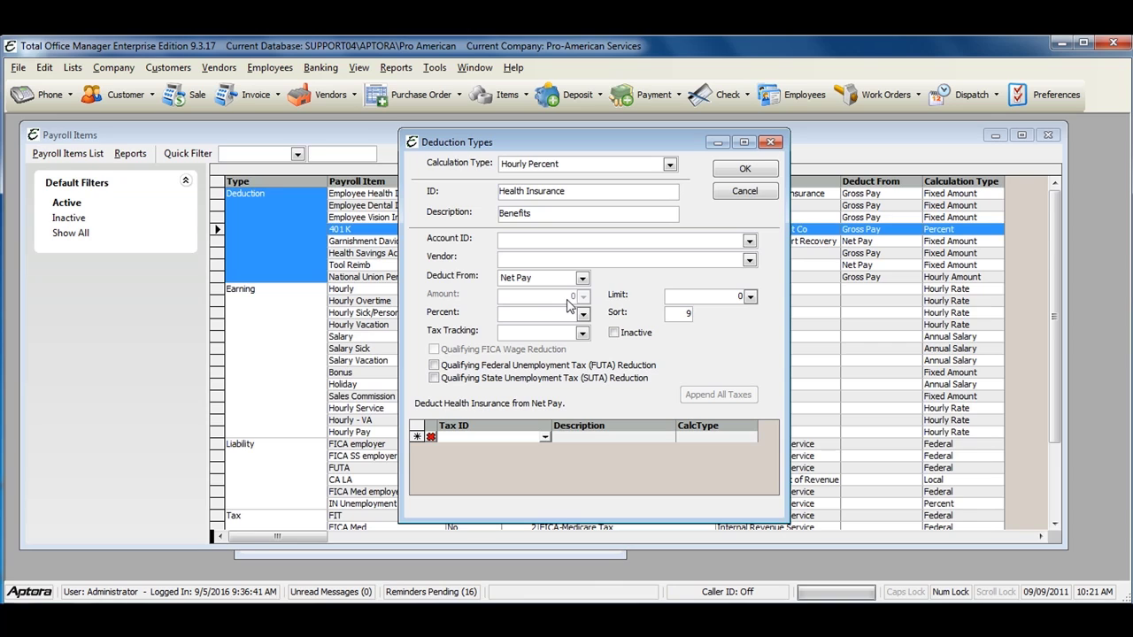
left_click(702, 296)
Set Deduct From to Gross Pay and start a new Tax ID row in the taxes grid.
left_click(581, 278)
left_click(544, 296)
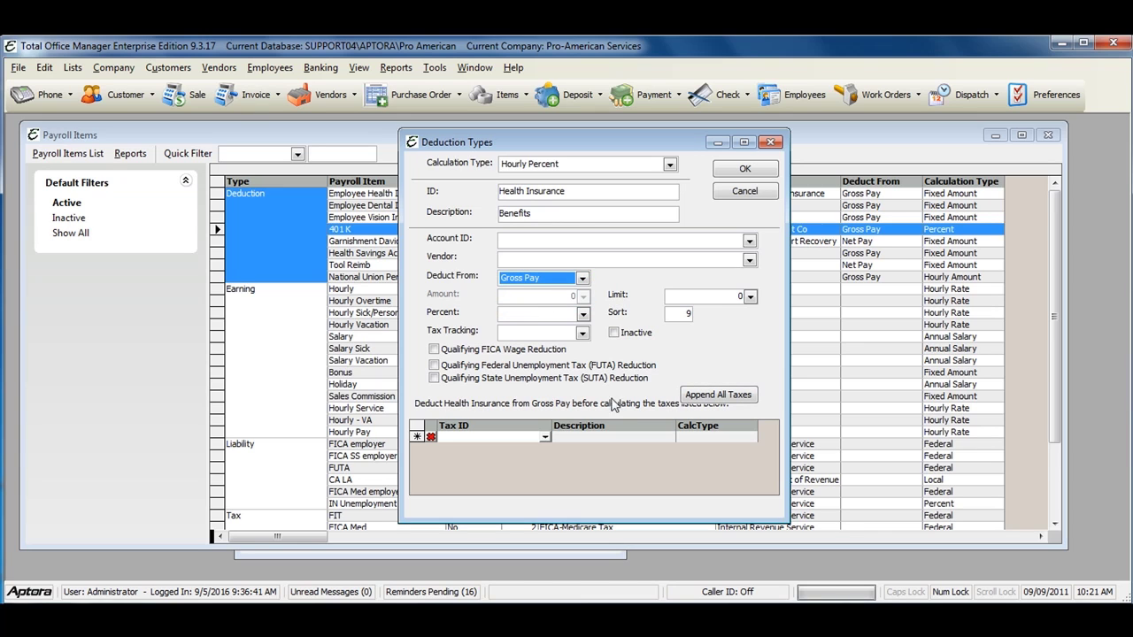
left_click(453, 435)
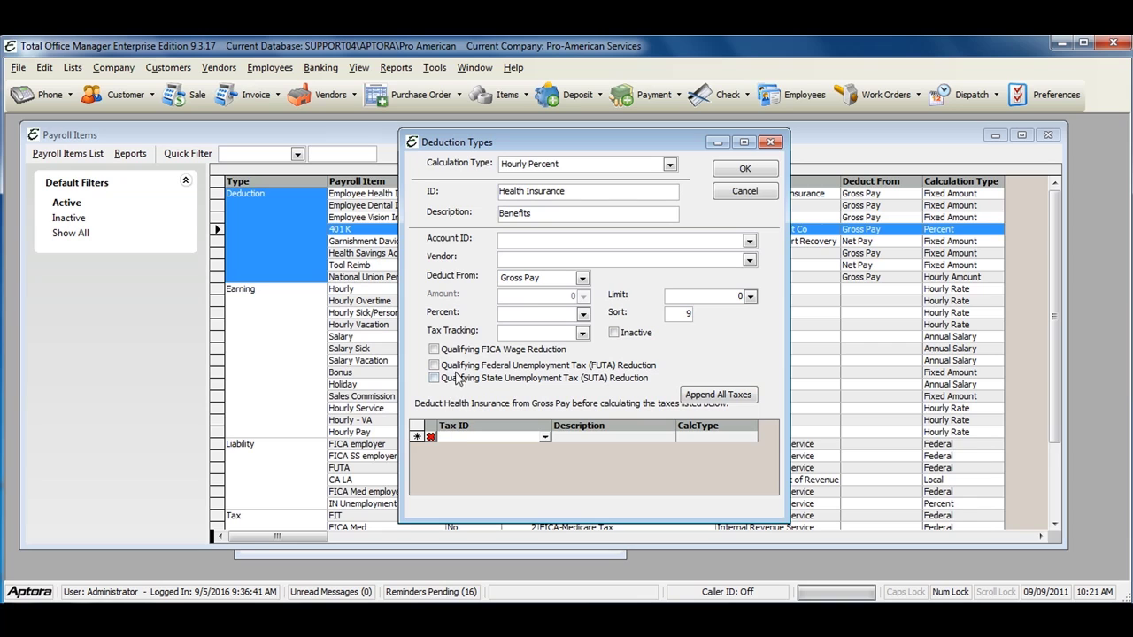
mouse_move(459, 353)
Look over the tax choices, then append all taxes to the deduction's tax list.
left_click(546, 438)
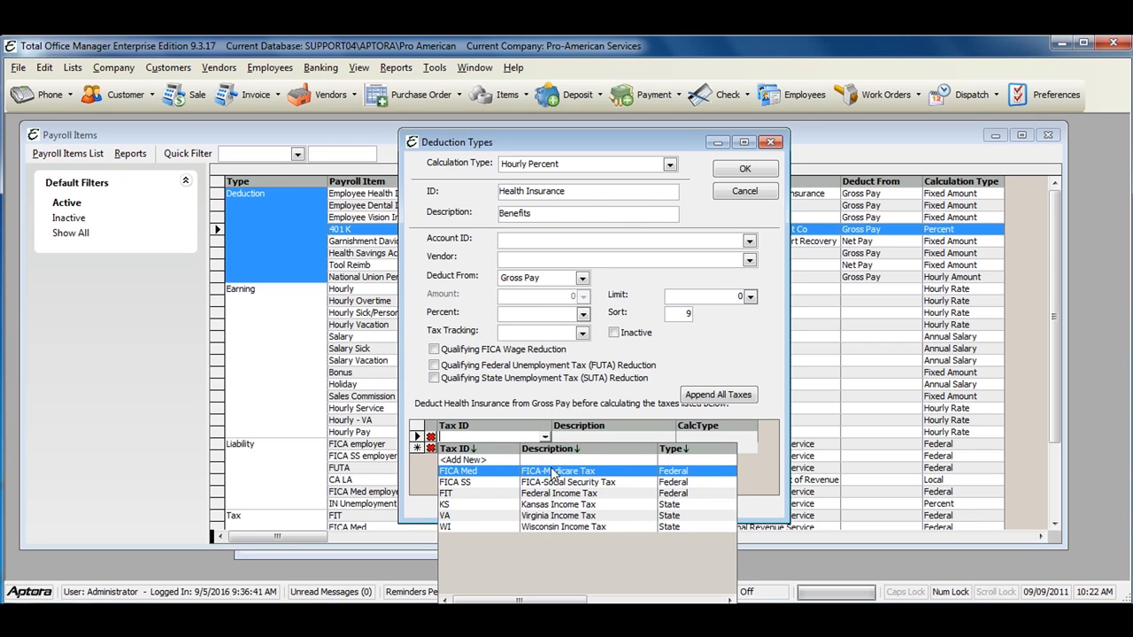
left_click(498, 410)
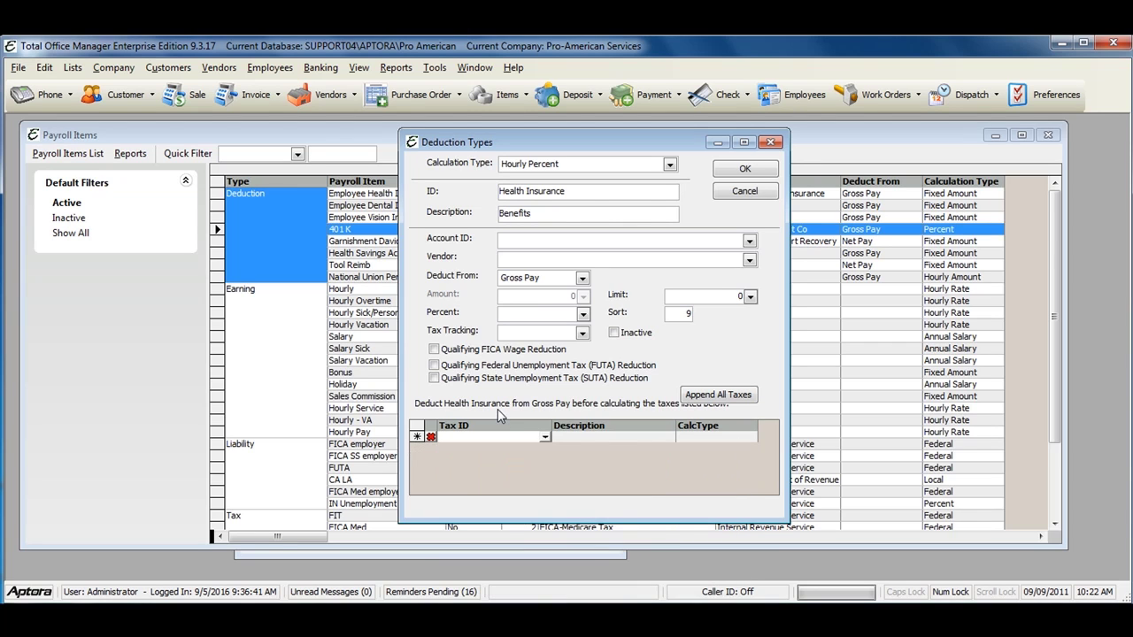
left_click(706, 398)
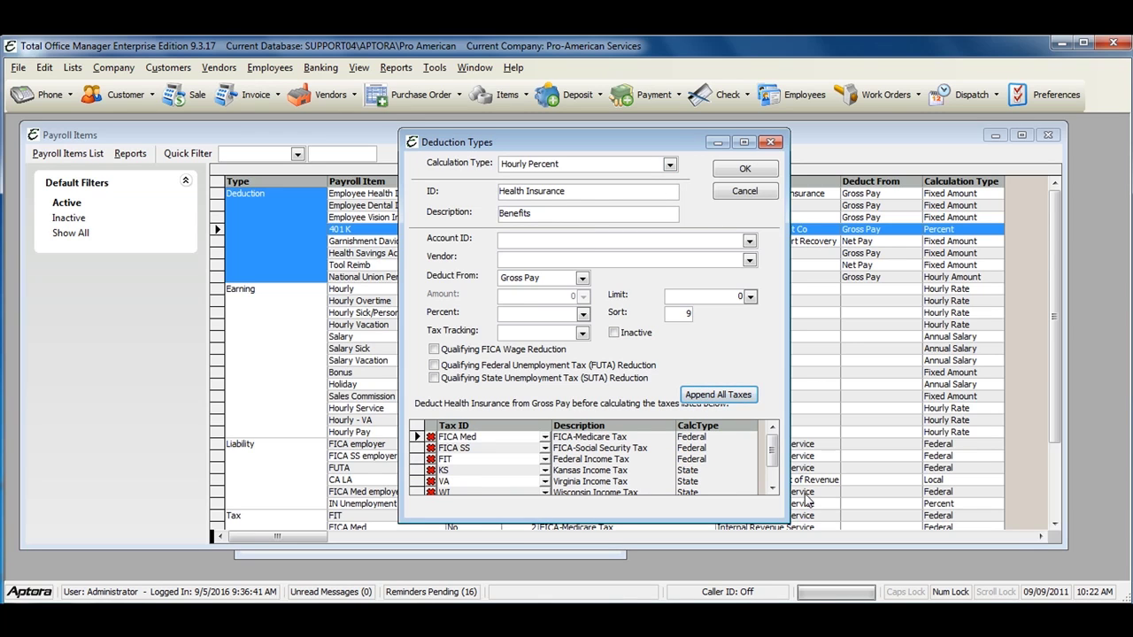
left_click_drag(773, 452, 773, 469)
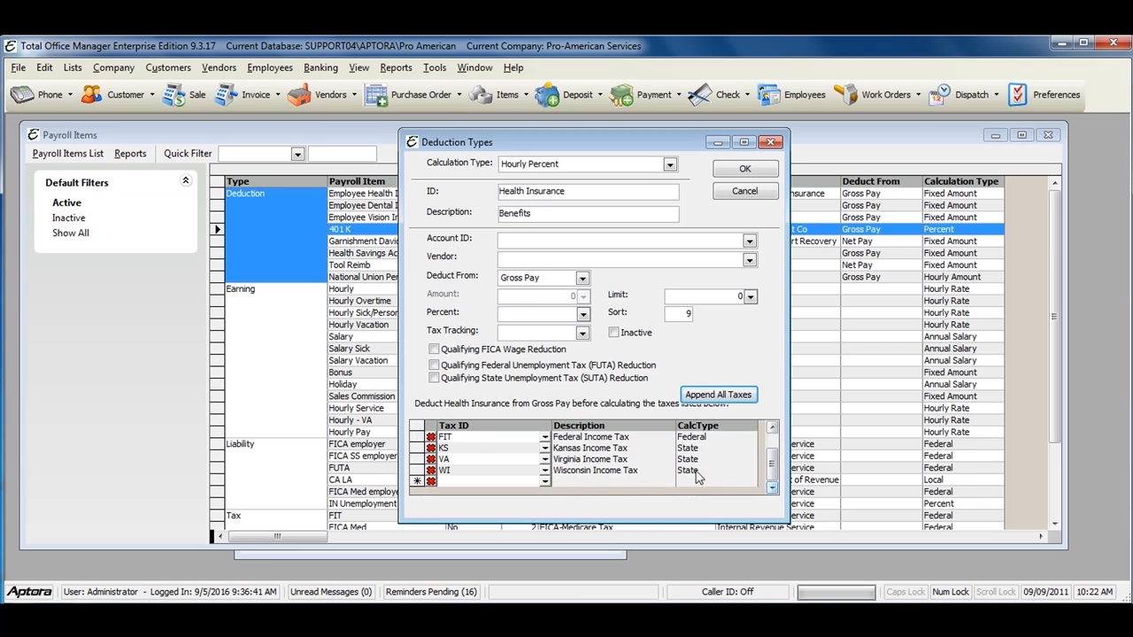
Remove the WI and VA taxes, confirming each deletion, and close the deduction form.
left_click(430, 470)
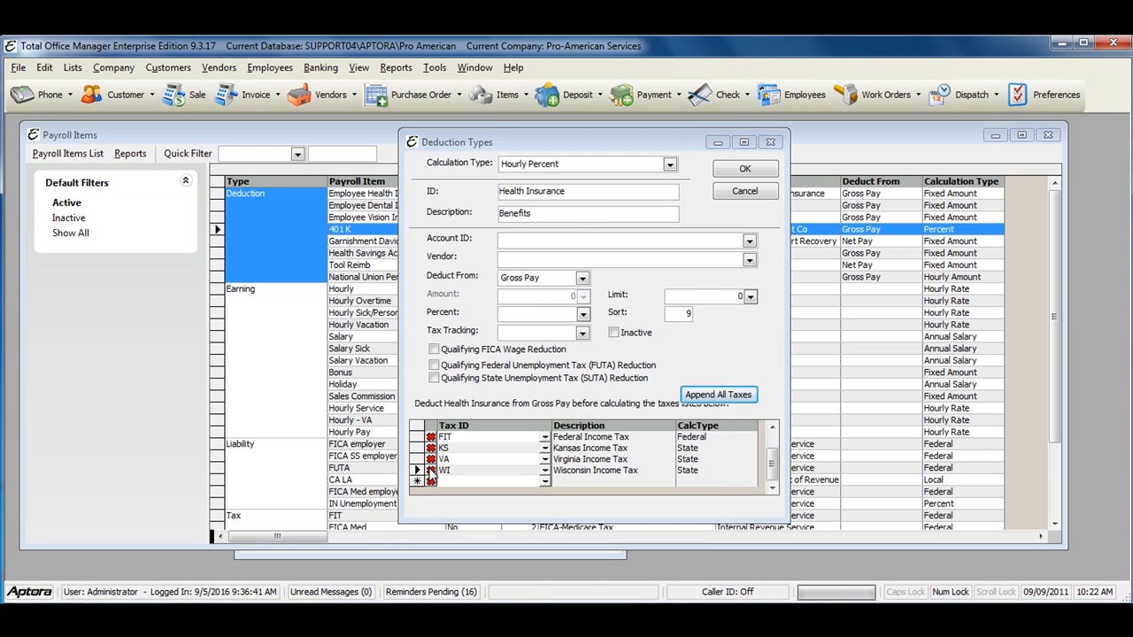
left_click(592, 454)
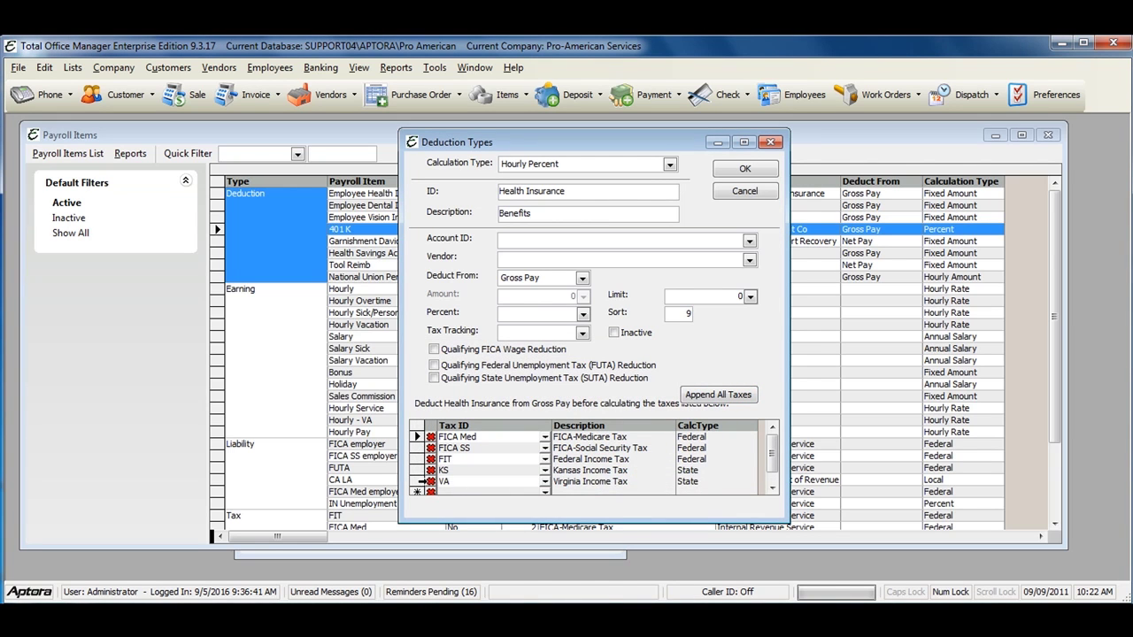
left_click(433, 482)
left_click(432, 482)
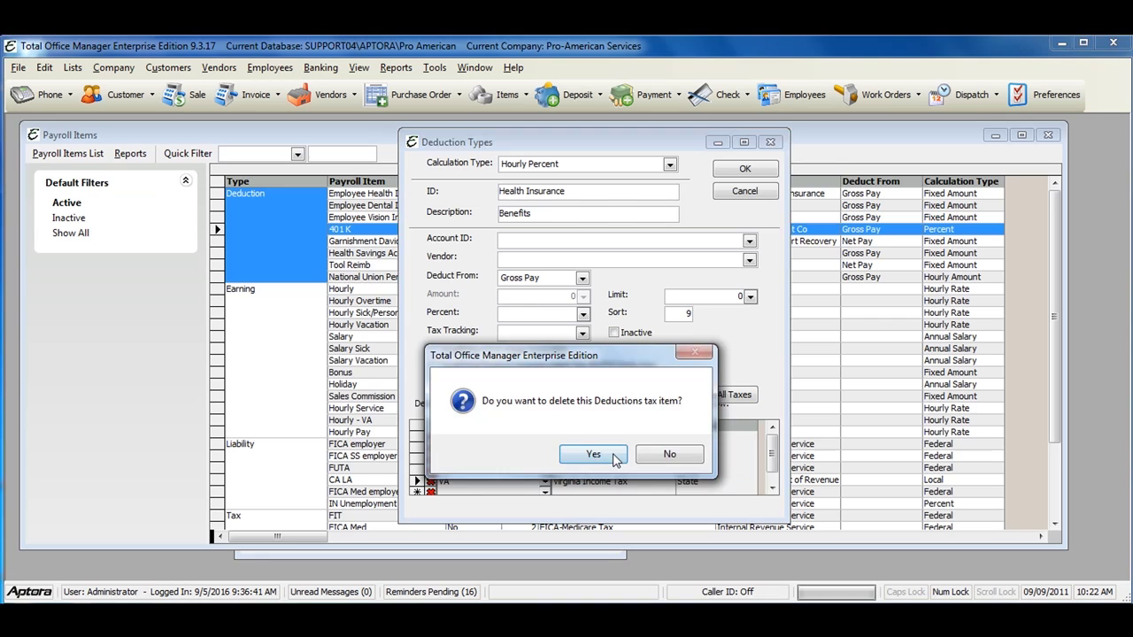
left_click(589, 455)
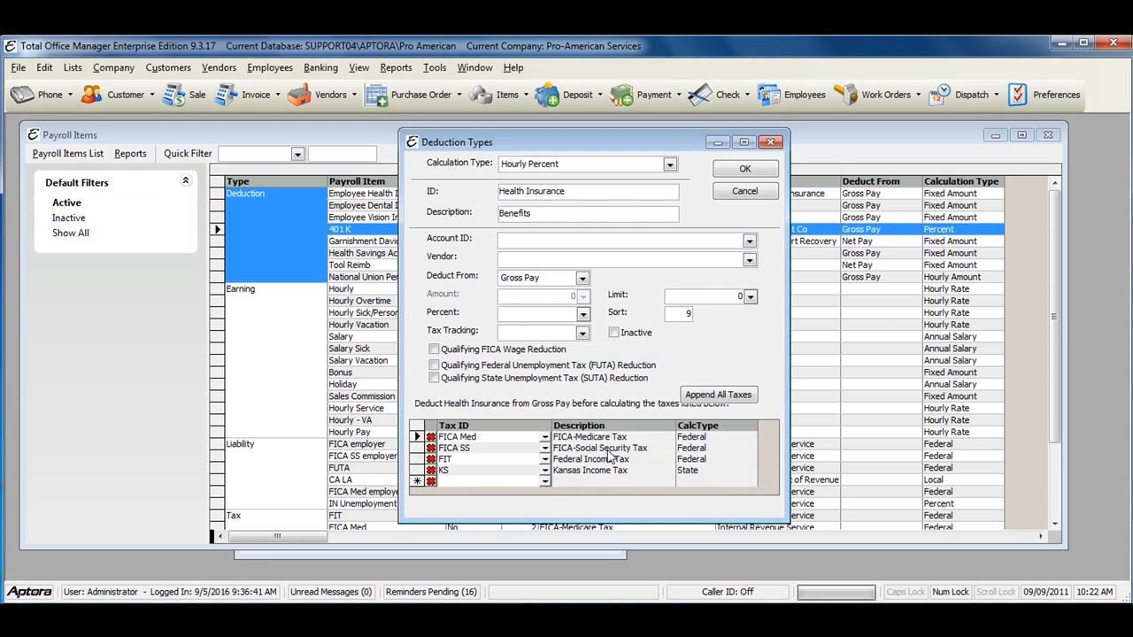
left_click(770, 142)
Discard the new deduction, open Employee Health Insurance, and move its form aside.
left_click(707, 454)
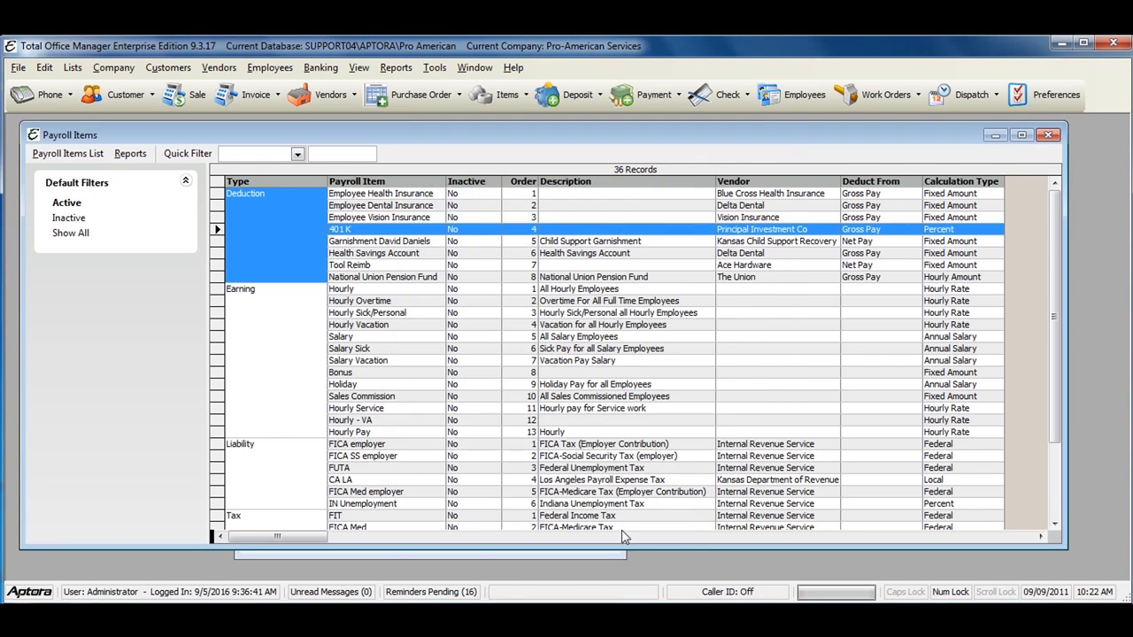
left_click(597, 557)
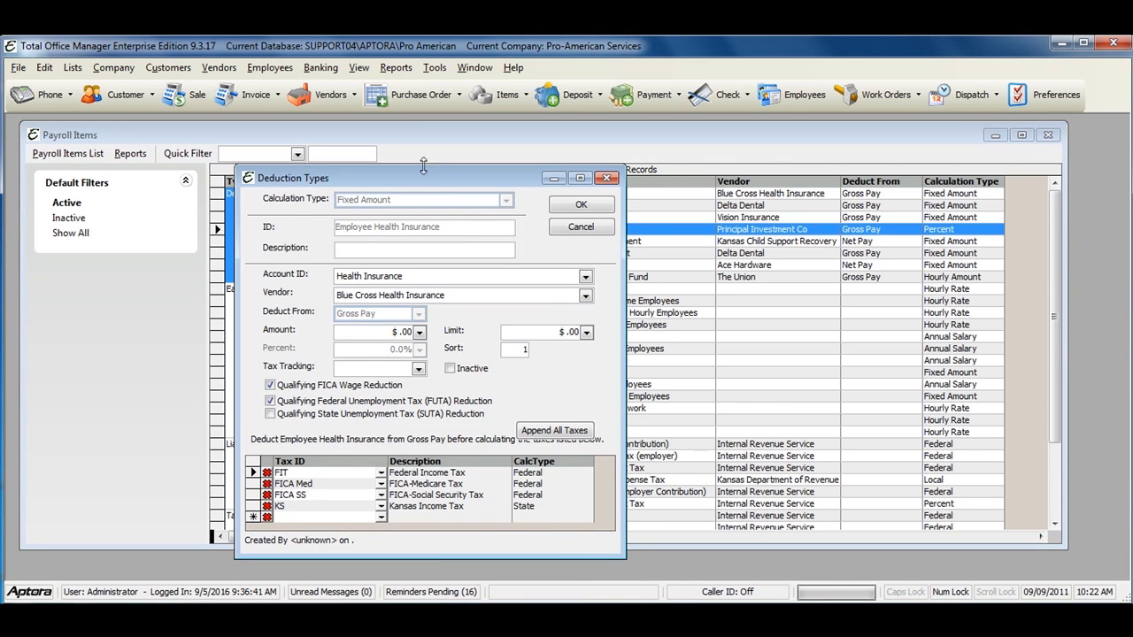
left_click_drag(425, 180, 527, 143)
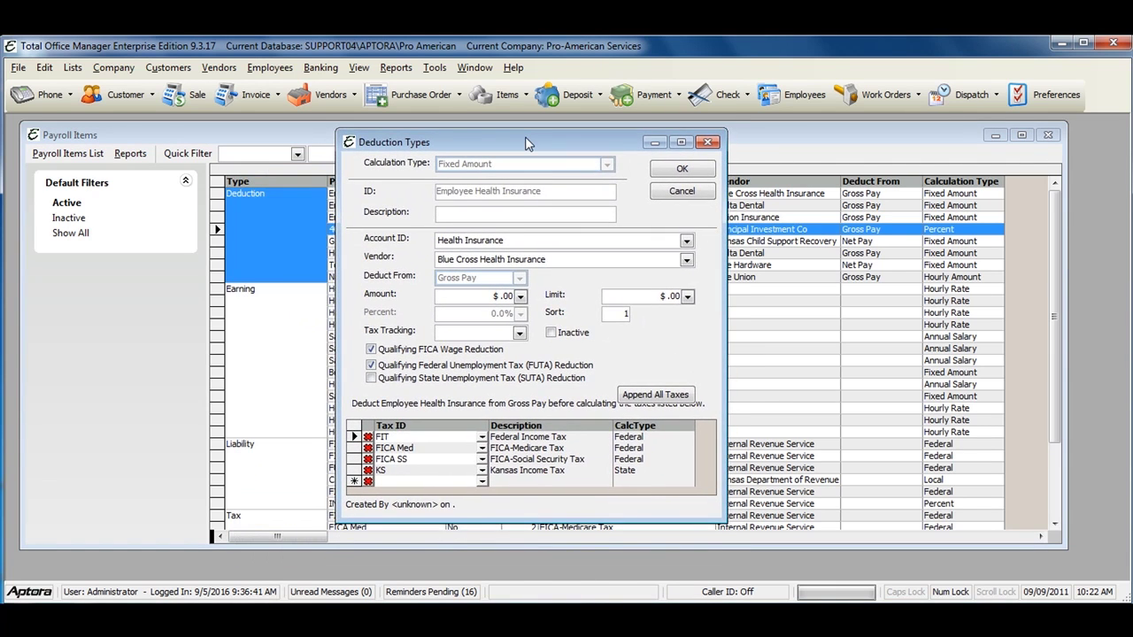